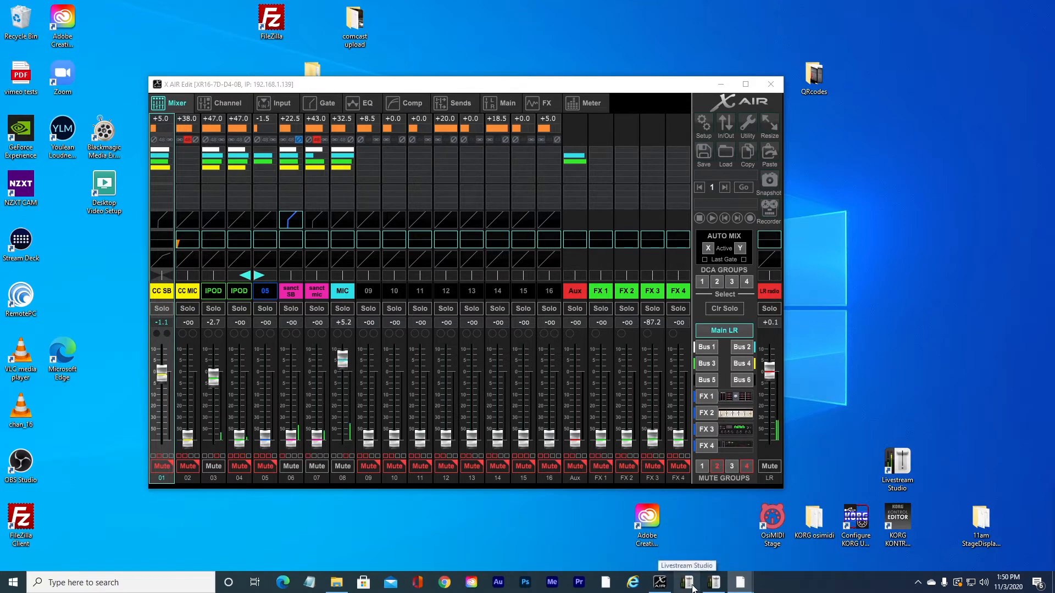
Step: Switch to Livestream Studio
click(714, 583)
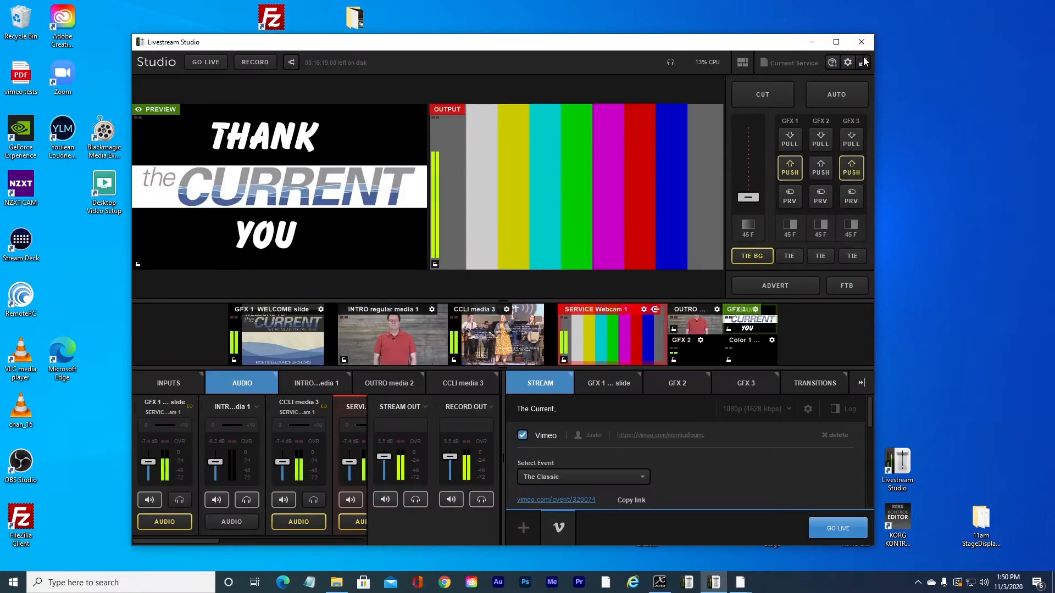
click(864, 62)
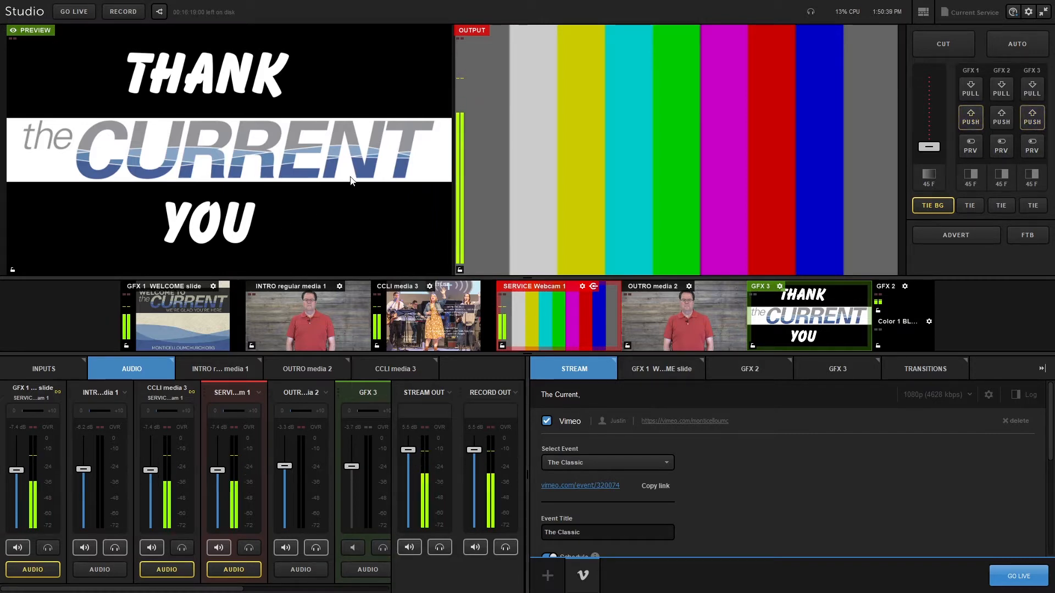
Step: Load the GFX 1 WELCOME slide into preview and then take it to program
click(173, 314)
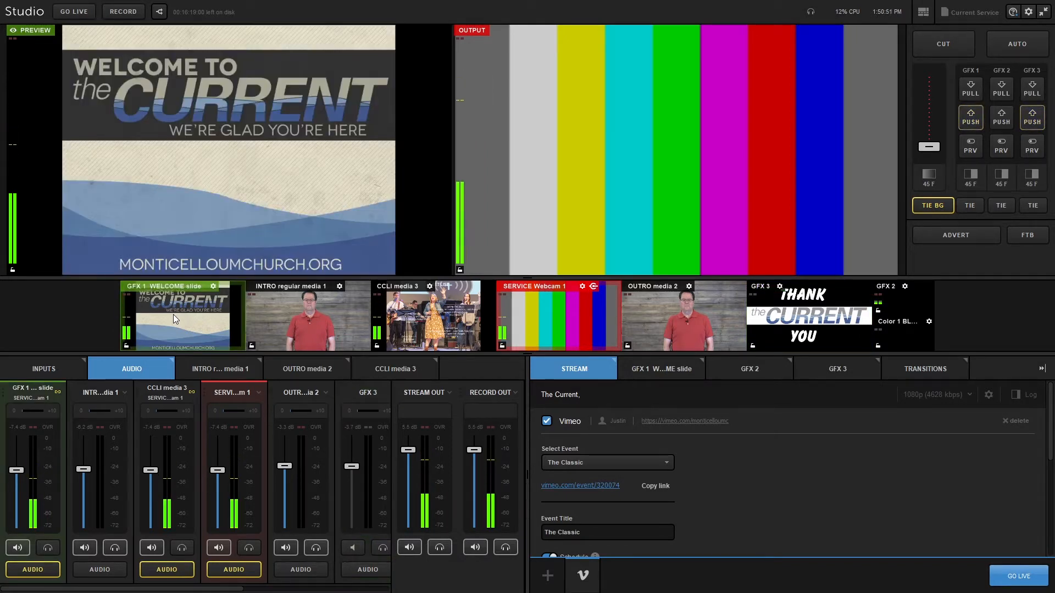
click(173, 314)
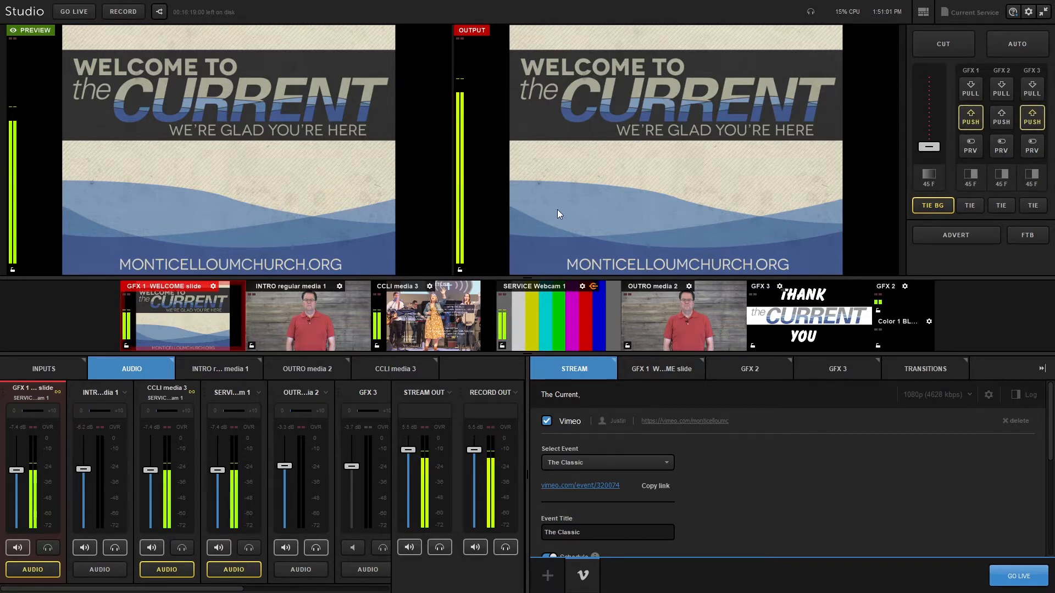
Step: Switch program between INTRO regular media 1 and the welcome slide using Cut and Auto transitions
double_click(309, 315)
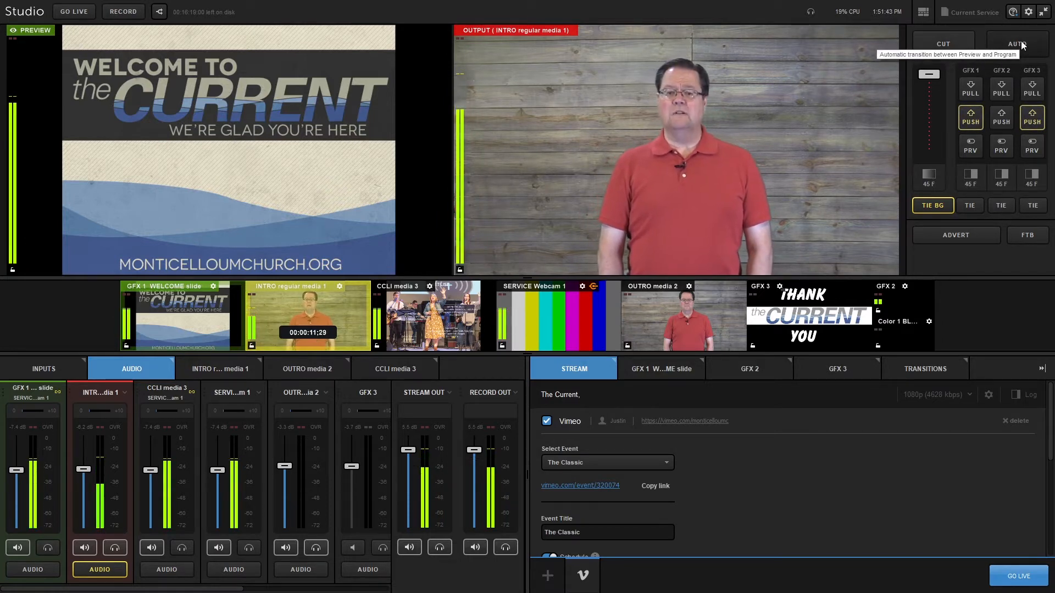
click(942, 44)
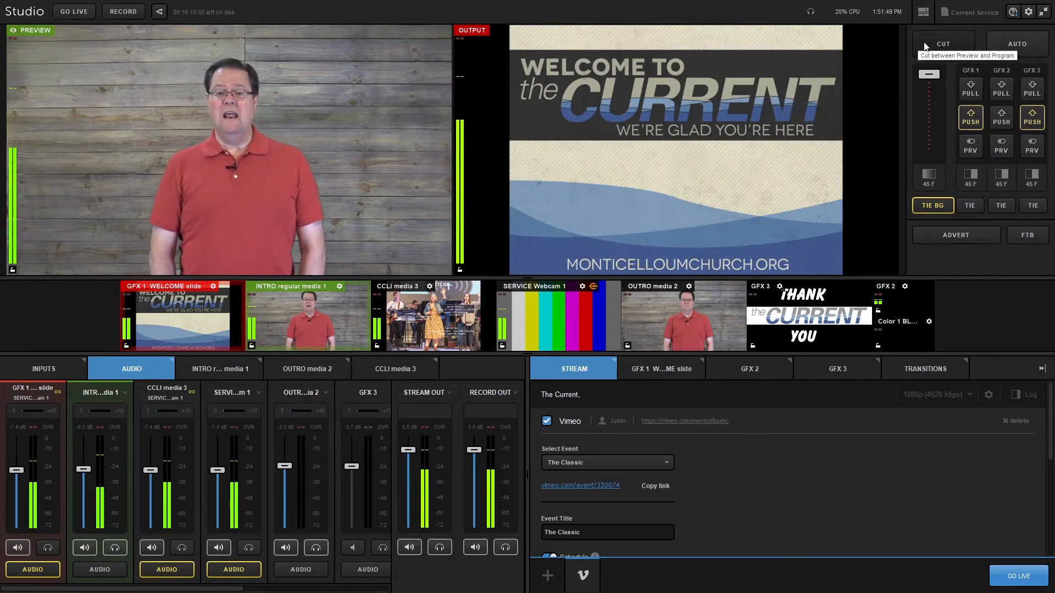
click(1021, 43)
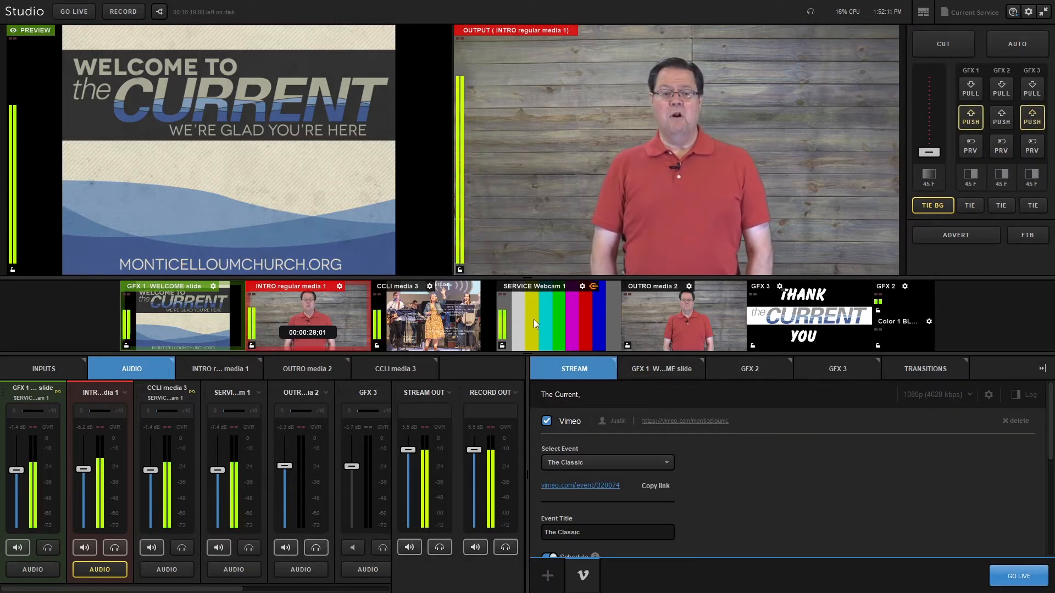
Step: Put CCLI media 3 on program, then switch program to SERVICE Webcam 1 with CCLI media 3 in preview
click(423, 320)
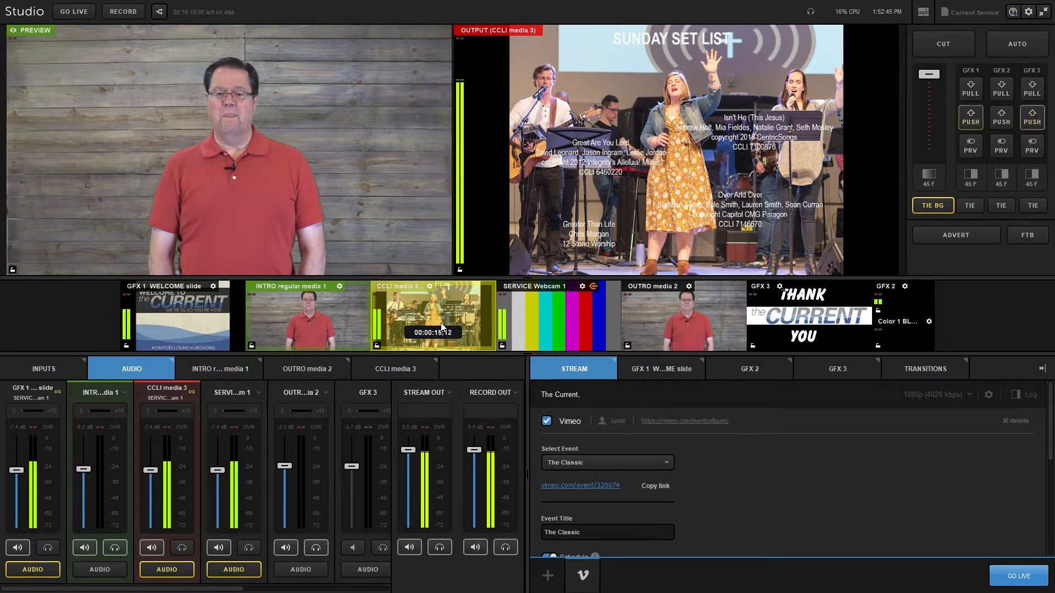
click(567, 319)
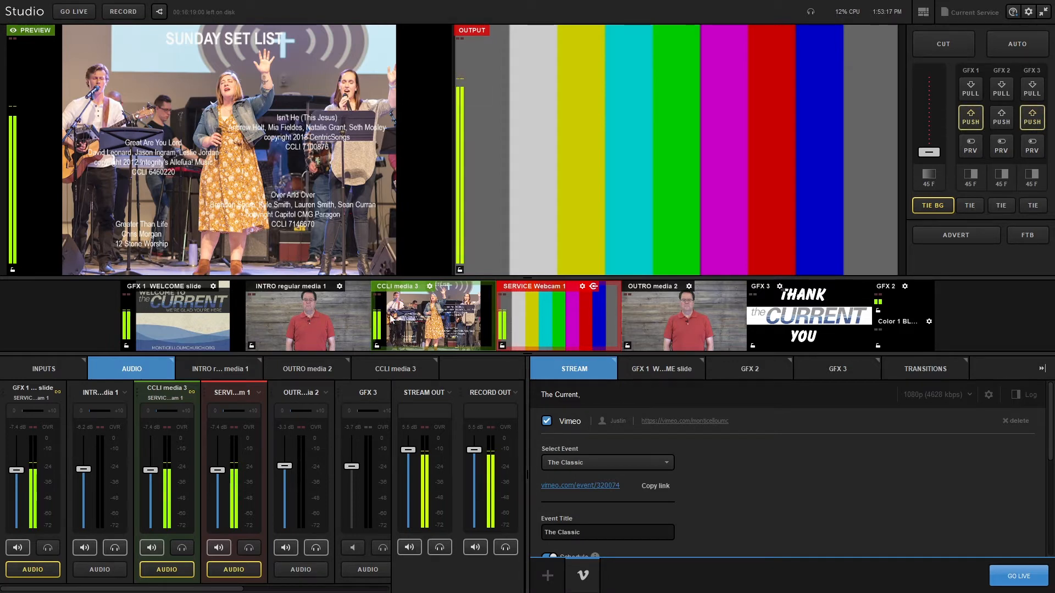
Step: Open the Inputs list and scroll through the configured inputs
click(54, 368)
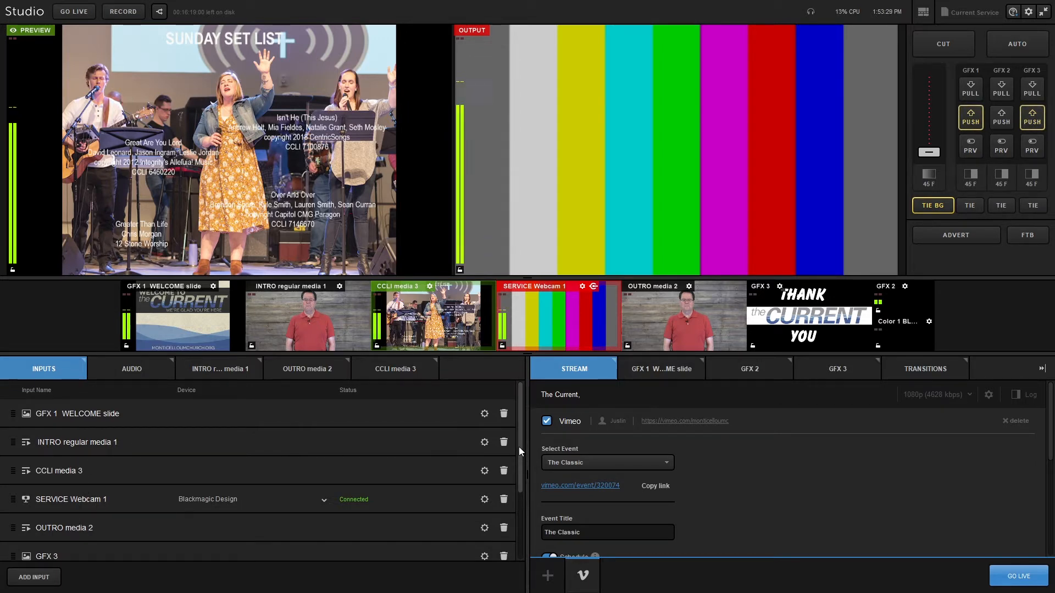
scroll(512, 485, down, 3)
scroll(496, 494, up, 1)
scroll(496, 483, up, 3)
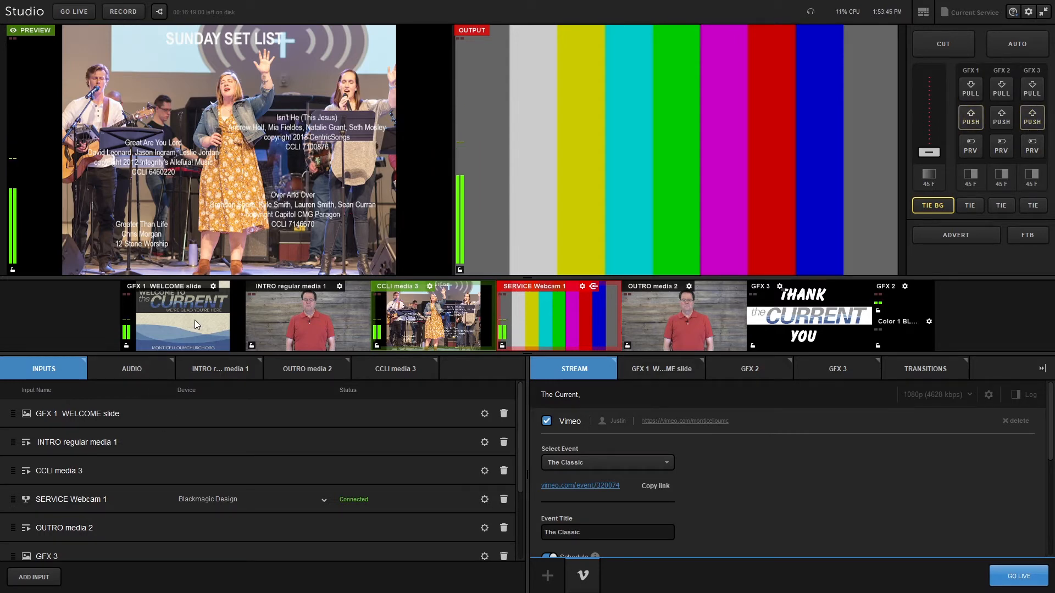
Step: Open the audio mixer and link STREAM OUT to RECORD OUT
click(133, 370)
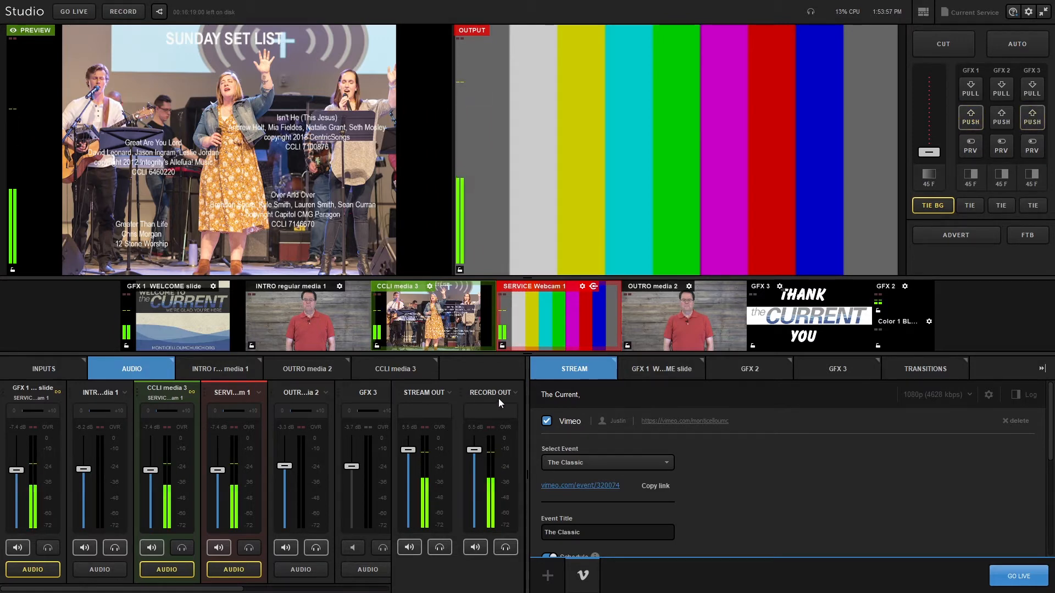
click(450, 392)
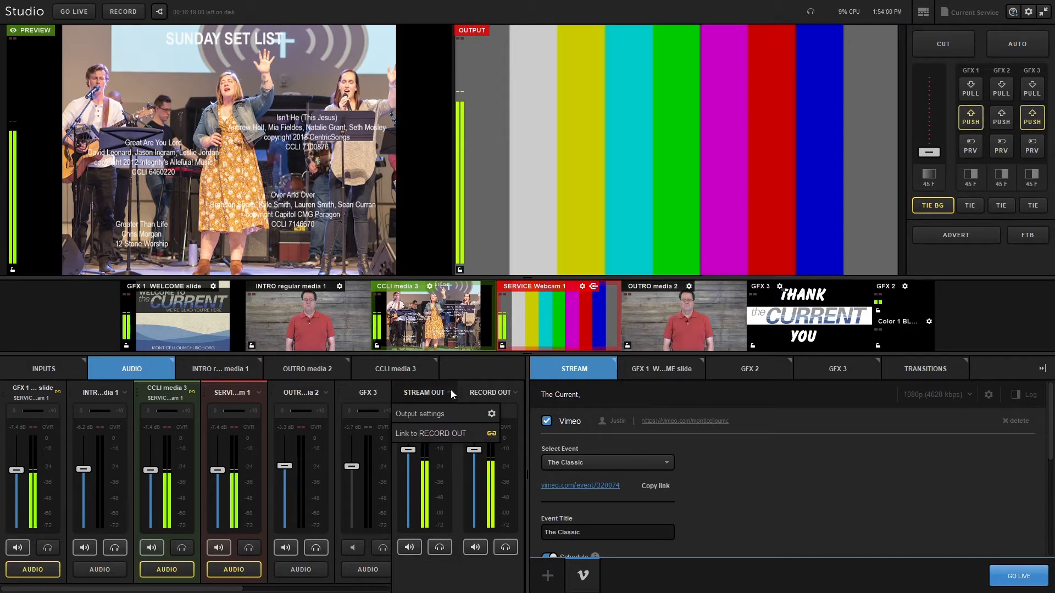
click(490, 433)
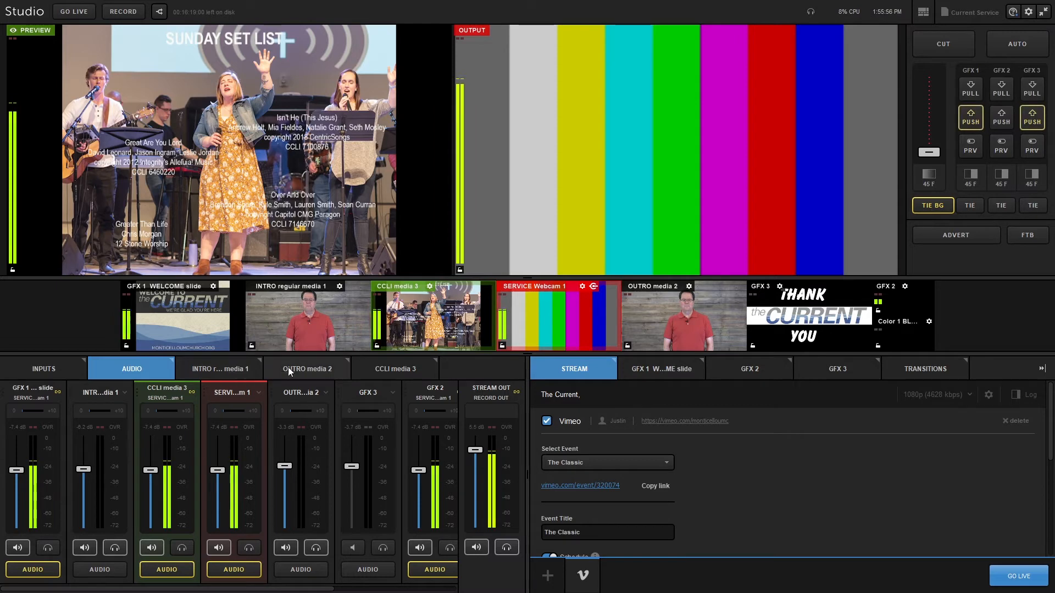
Step: Browse the INTRO regular media 1, OUTRO media 2 and CCLI media 3 playlist modules
click(225, 369)
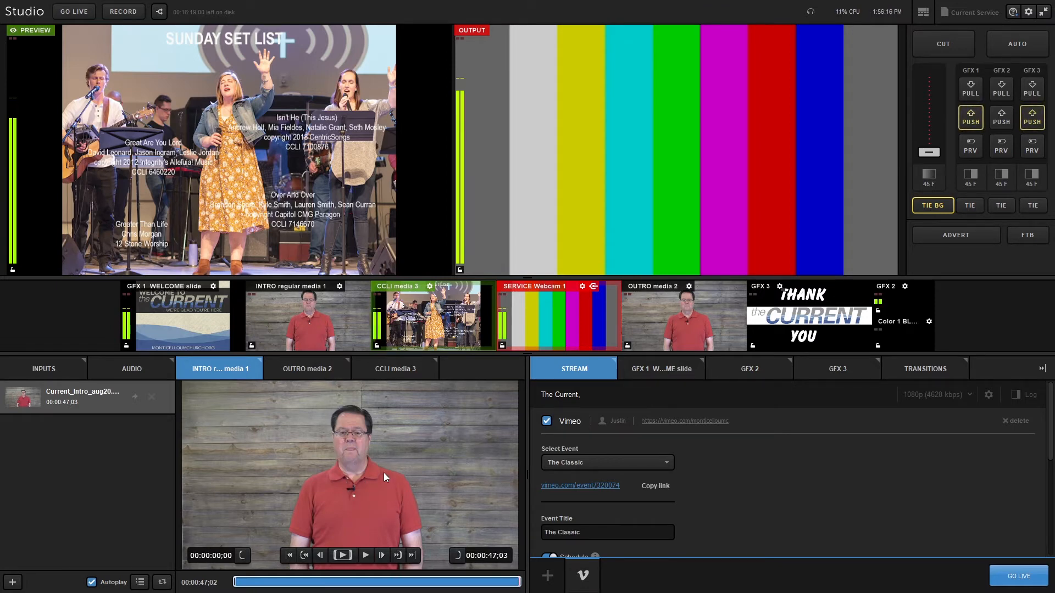
click(323, 370)
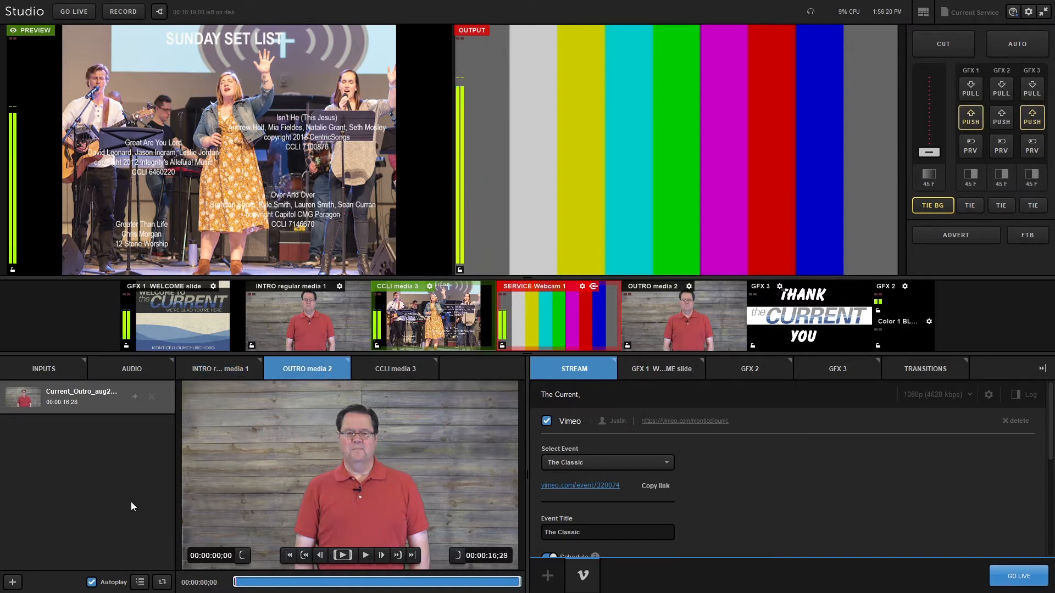
click(409, 371)
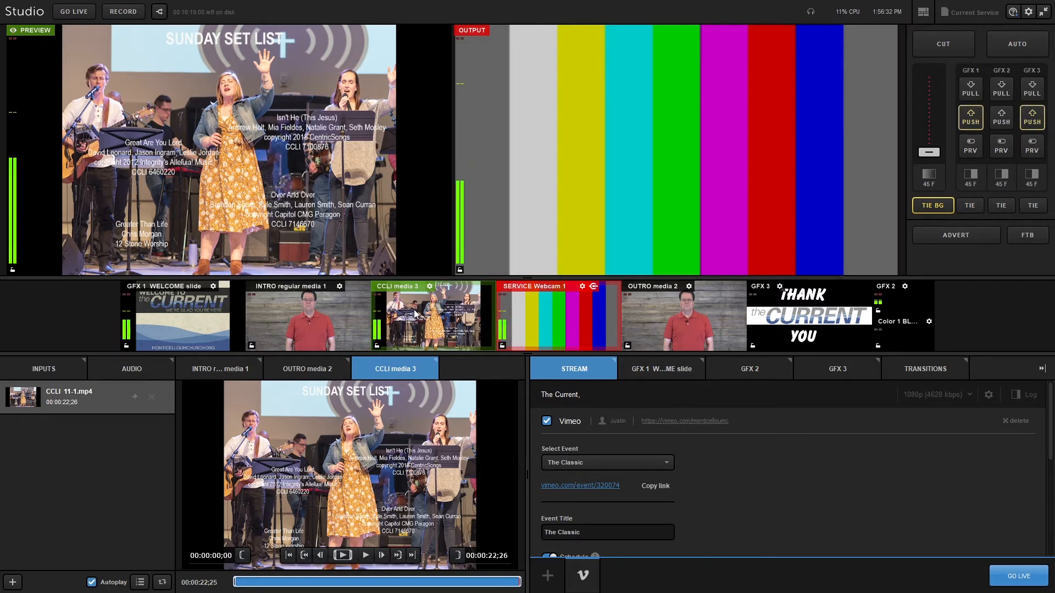
Step: Open the SERVICE Webcam 1 input settings and view its Audio section
click(582, 287)
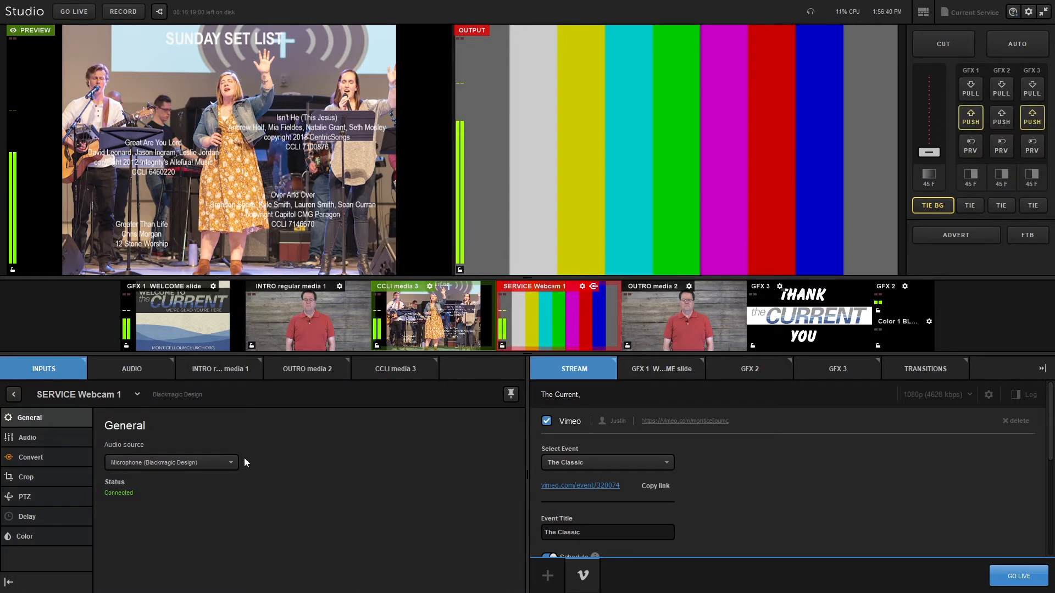
click(48, 437)
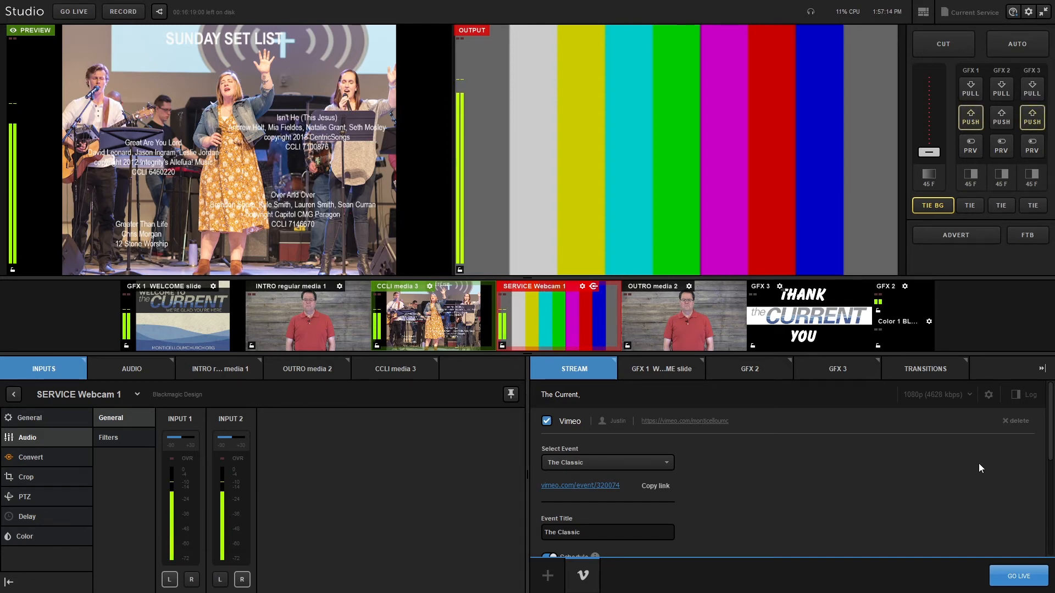
Step: Show the stream log panel and select The Current as the Vimeo stream event
click(1016, 395)
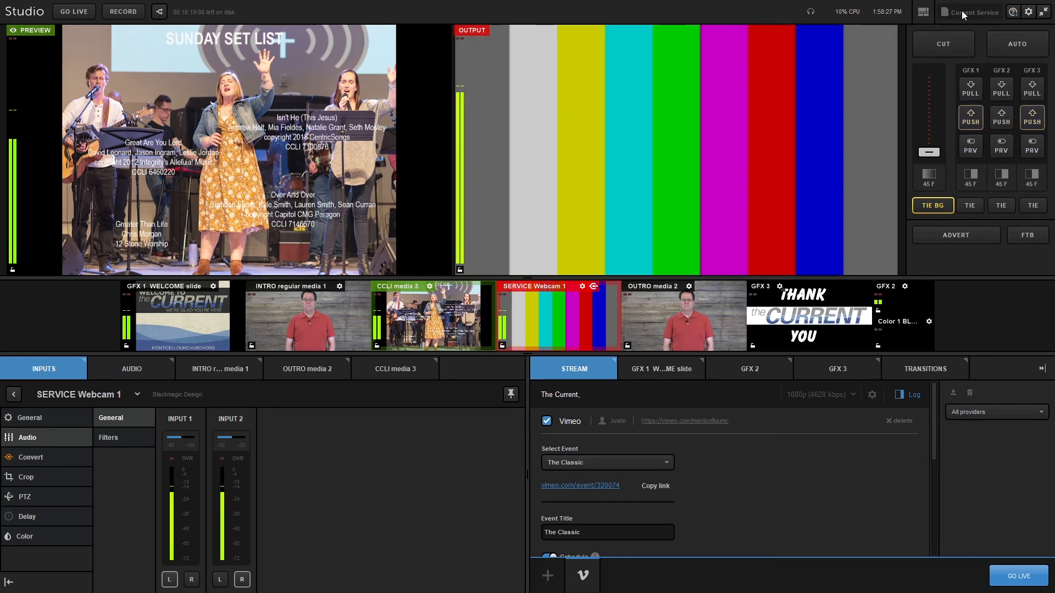
click(668, 461)
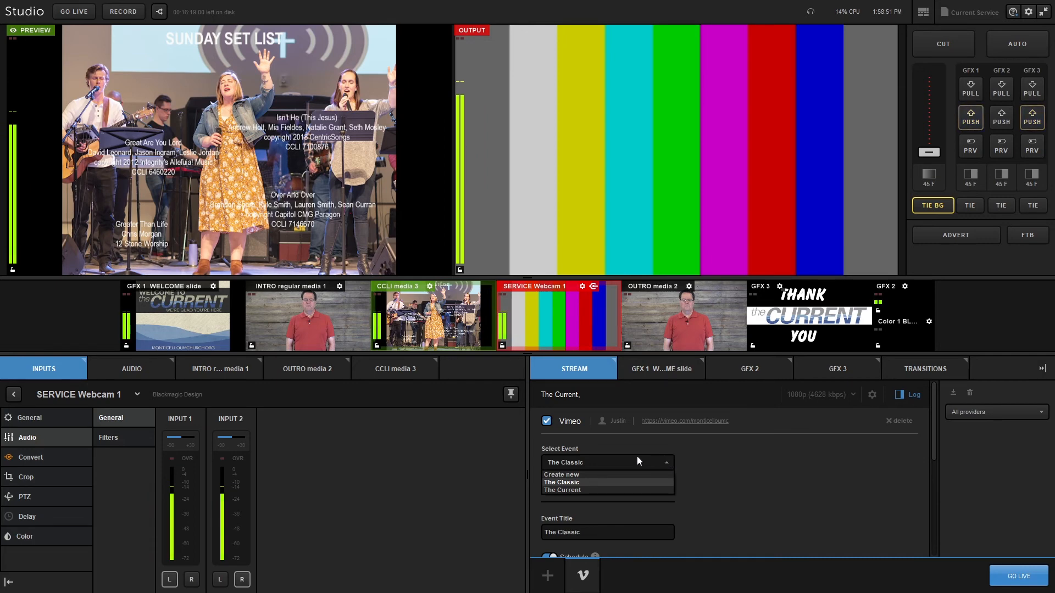
click(569, 490)
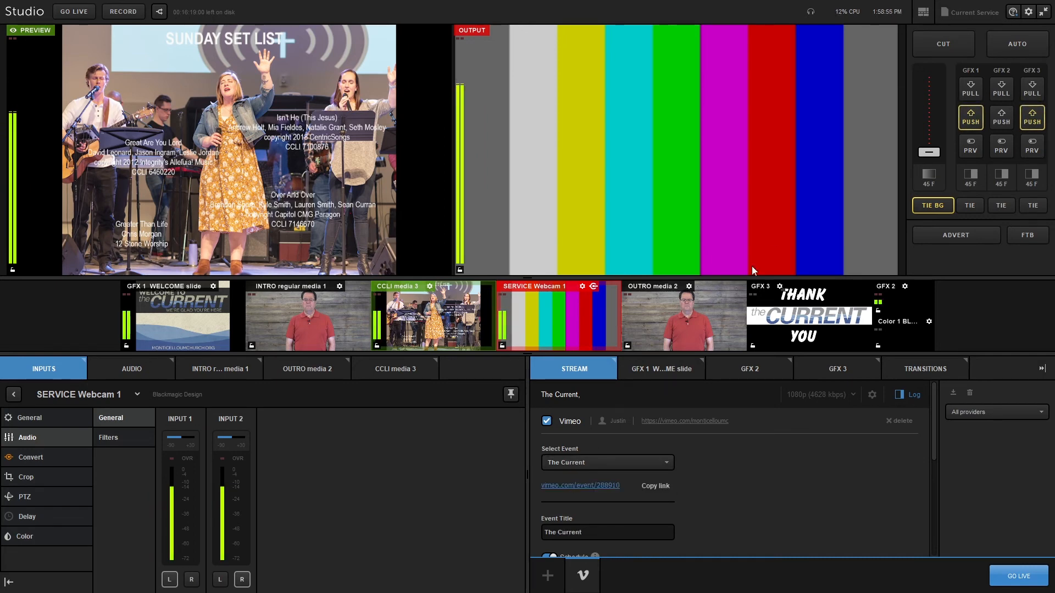
Step: Open the project The Classic
click(975, 11)
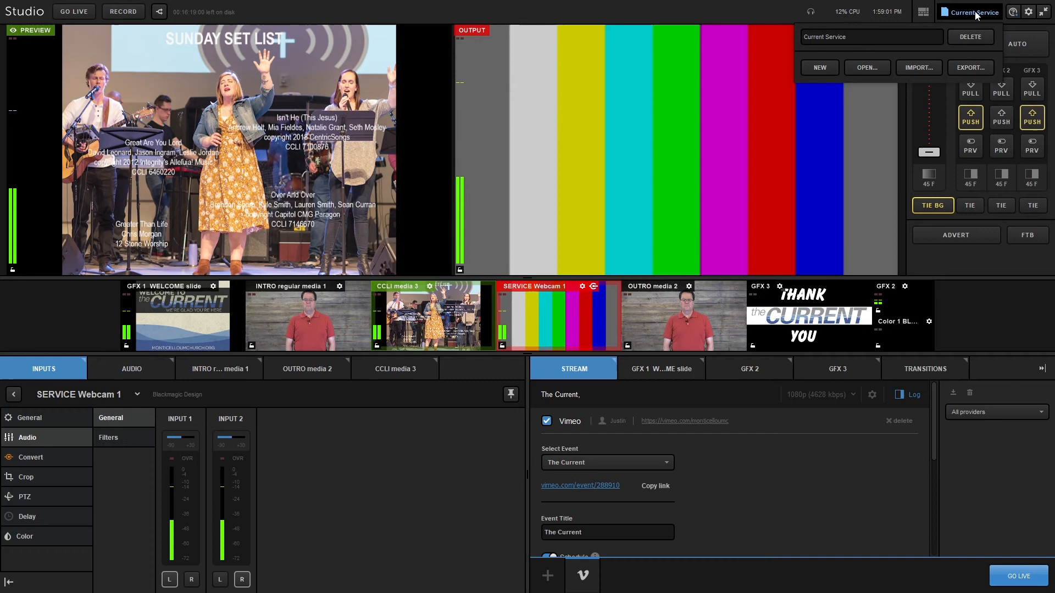
click(865, 65)
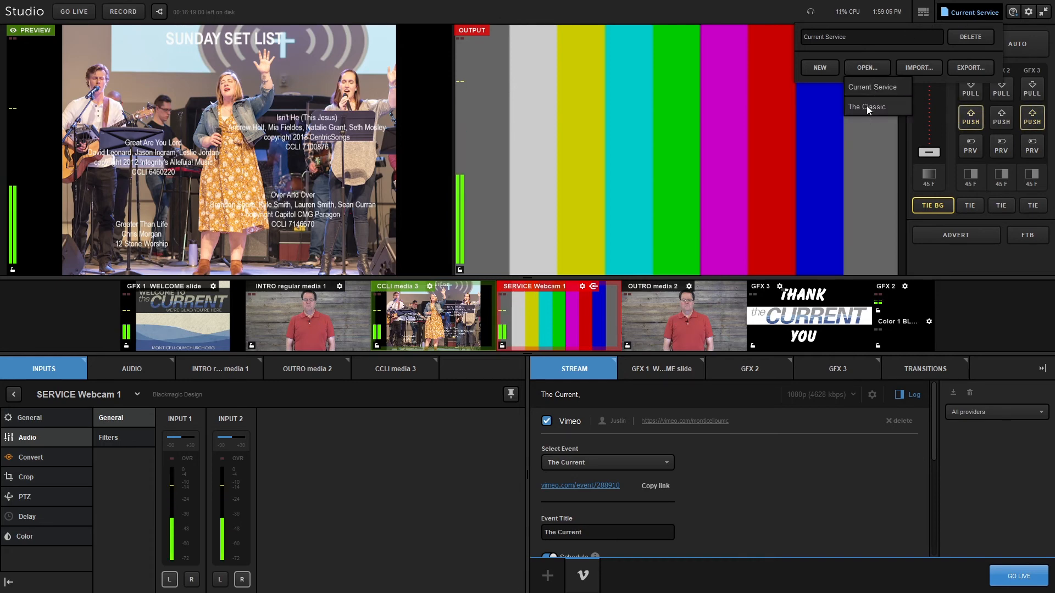
click(869, 106)
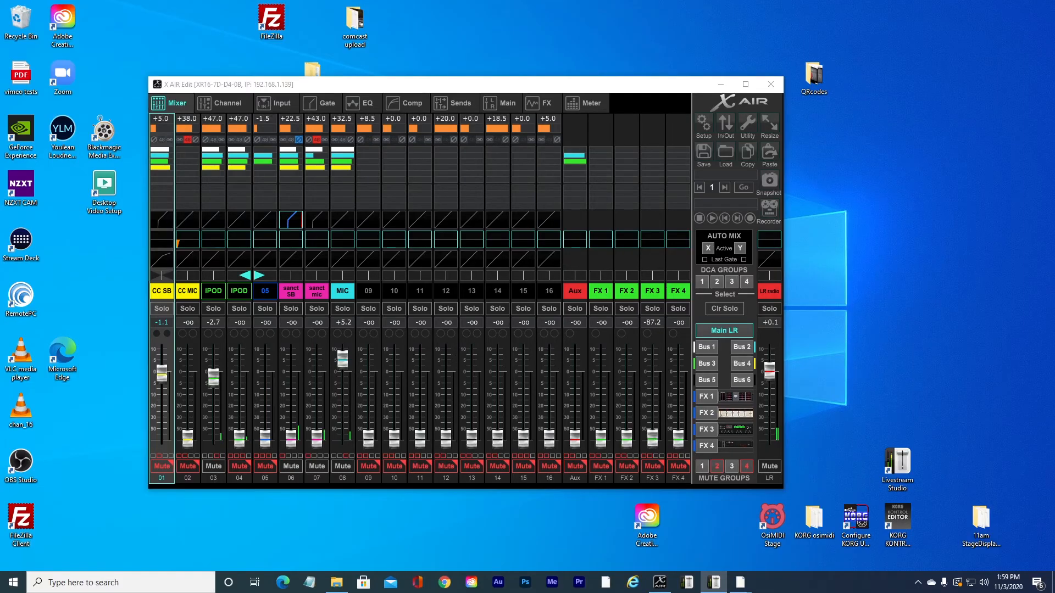
drag(1054, 41, 489, 41)
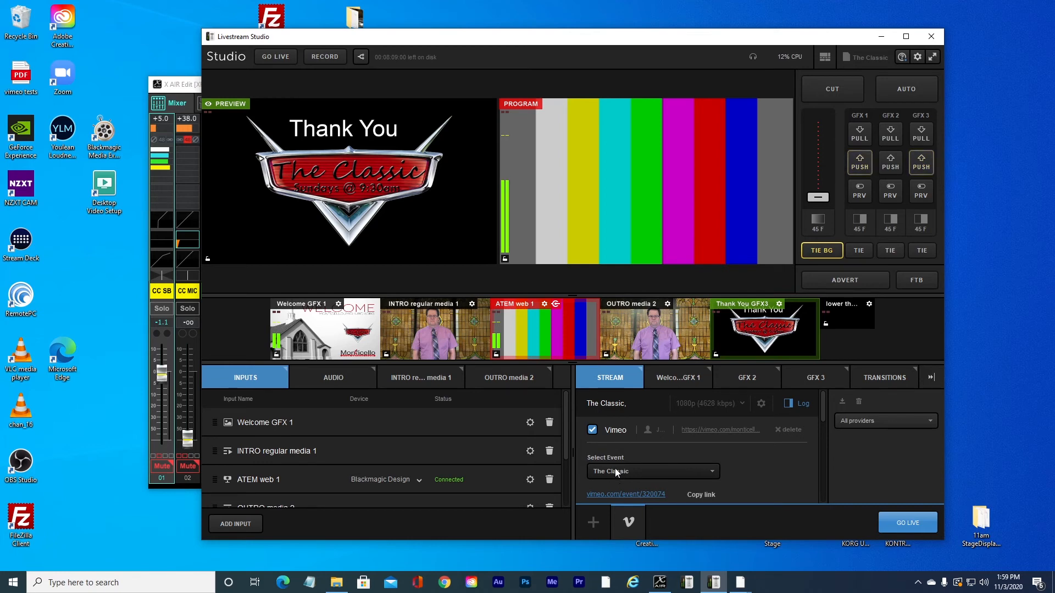
Step: Reopen the Current Service project
click(872, 57)
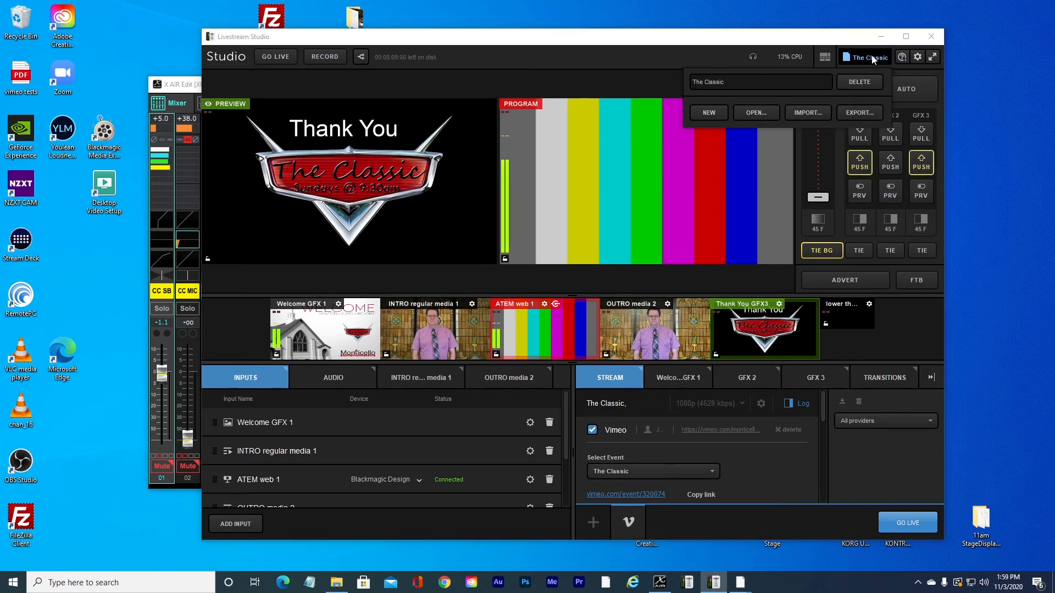
click(754, 112)
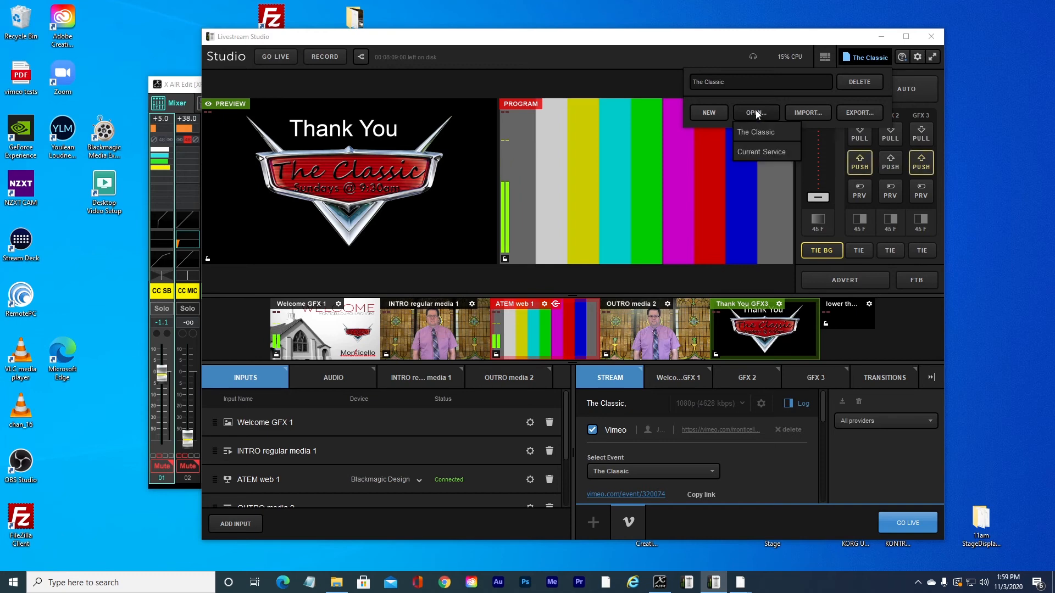
click(762, 153)
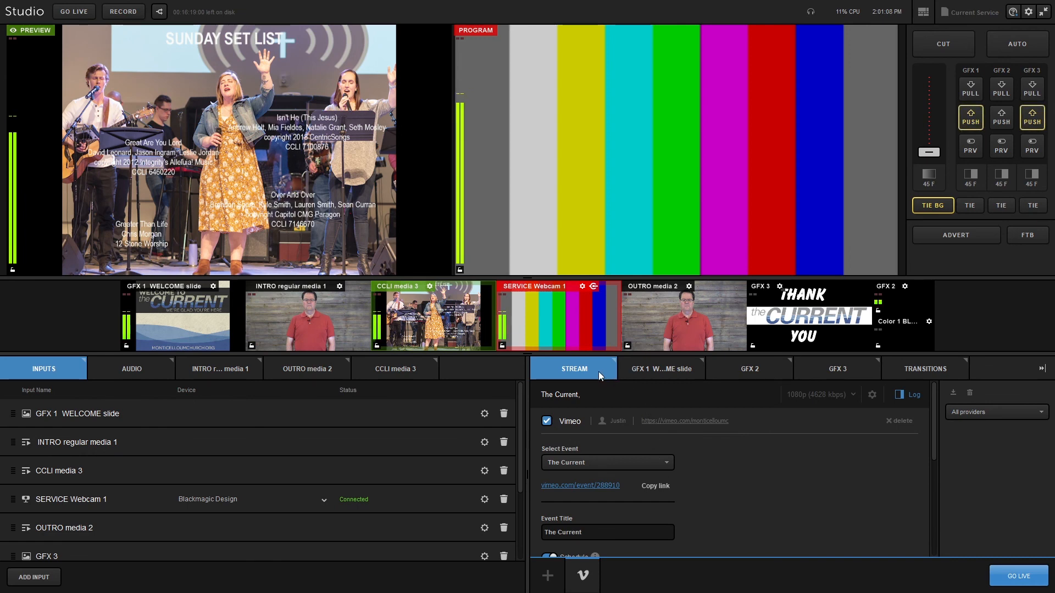
Step: Open the GFX 1 WELCOME slide module and toggle its layer visibility off and back on twice
click(667, 367)
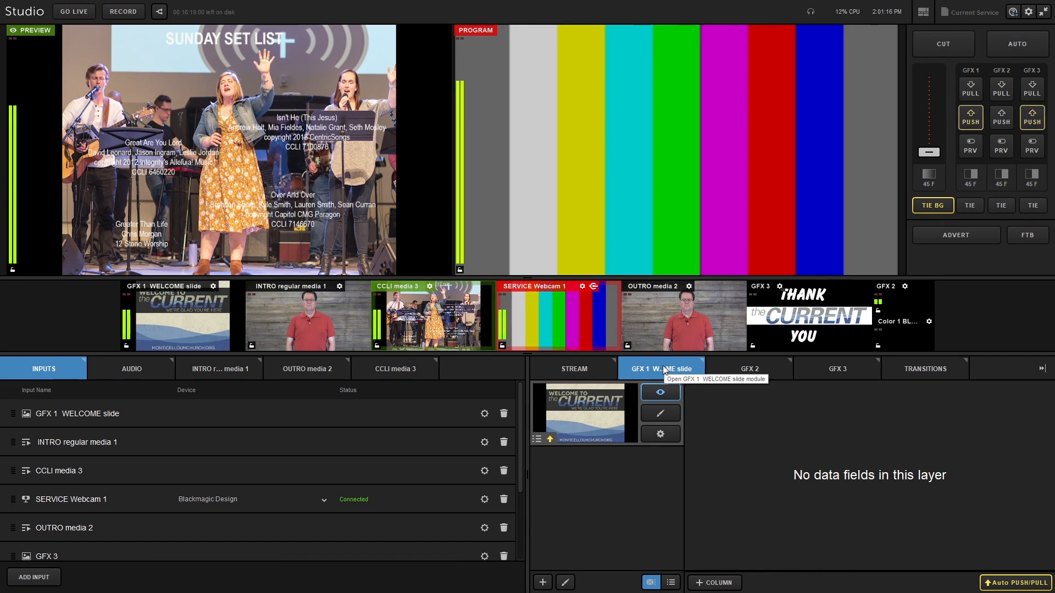
click(661, 393)
click(661, 393)
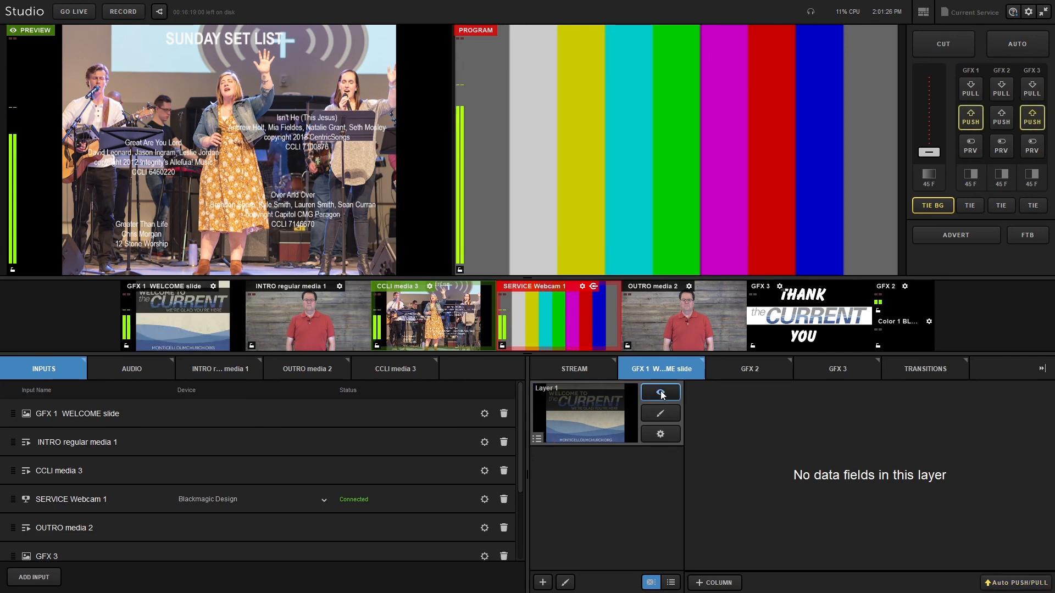
click(661, 393)
click(661, 393)
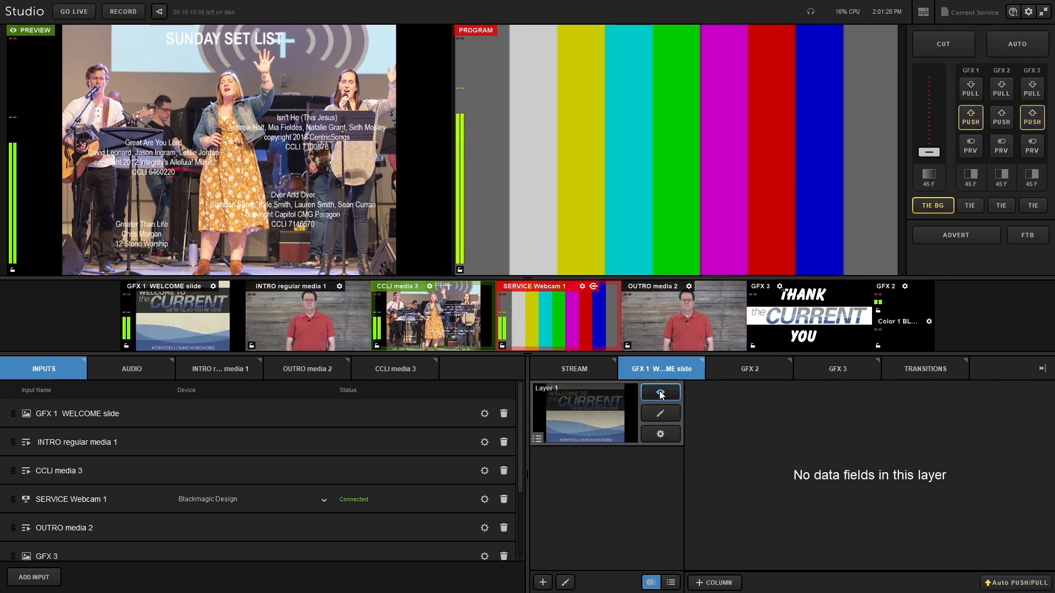
Step: View the GFX 2 and GFX 3 graphics modules
click(750, 366)
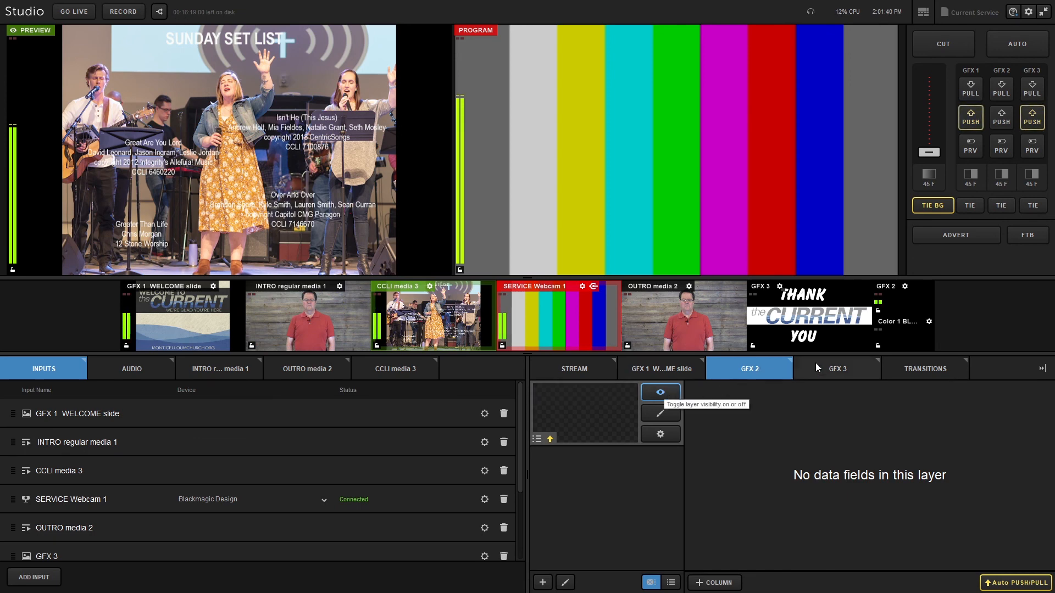
click(849, 368)
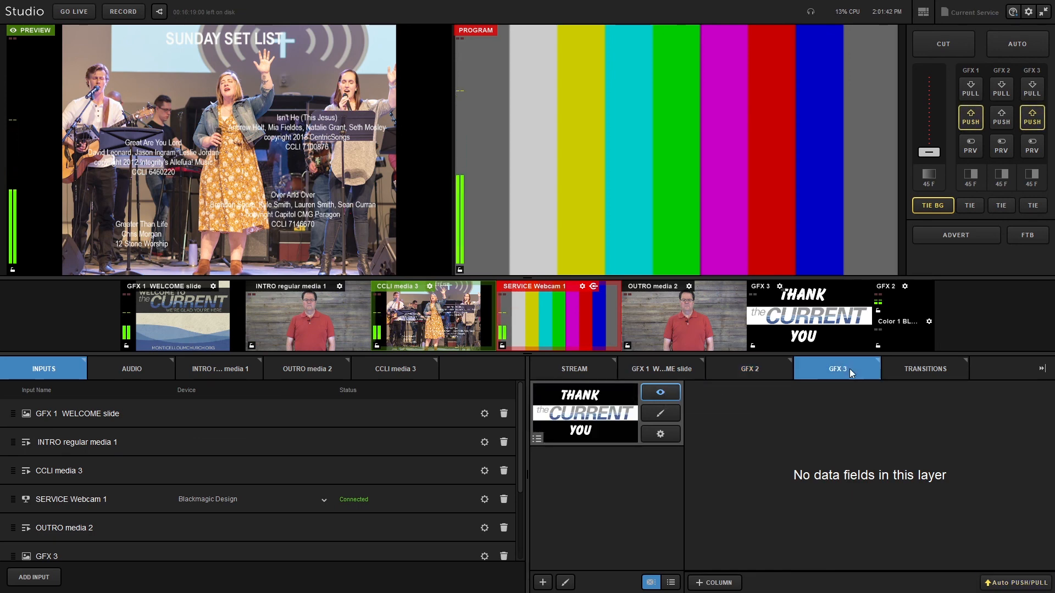